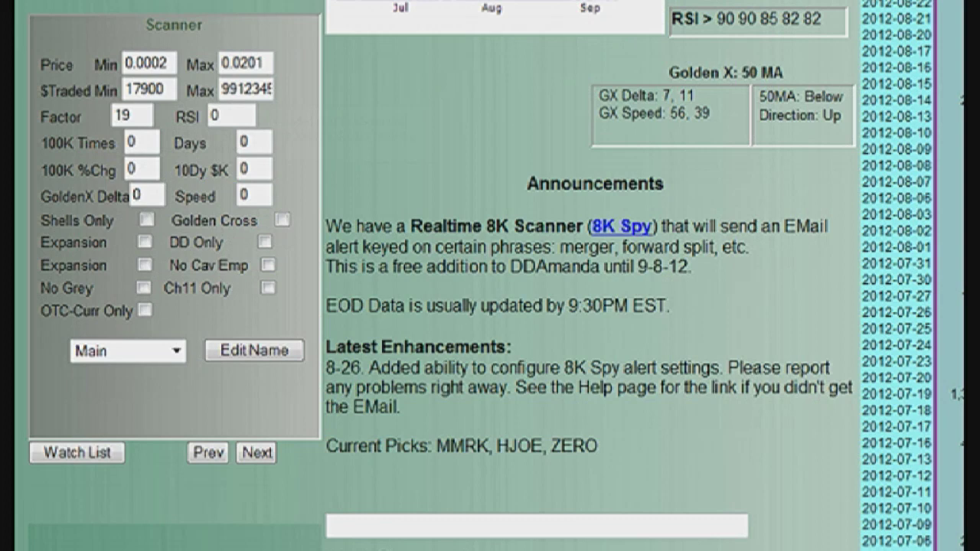
mouse_move(129, 69)
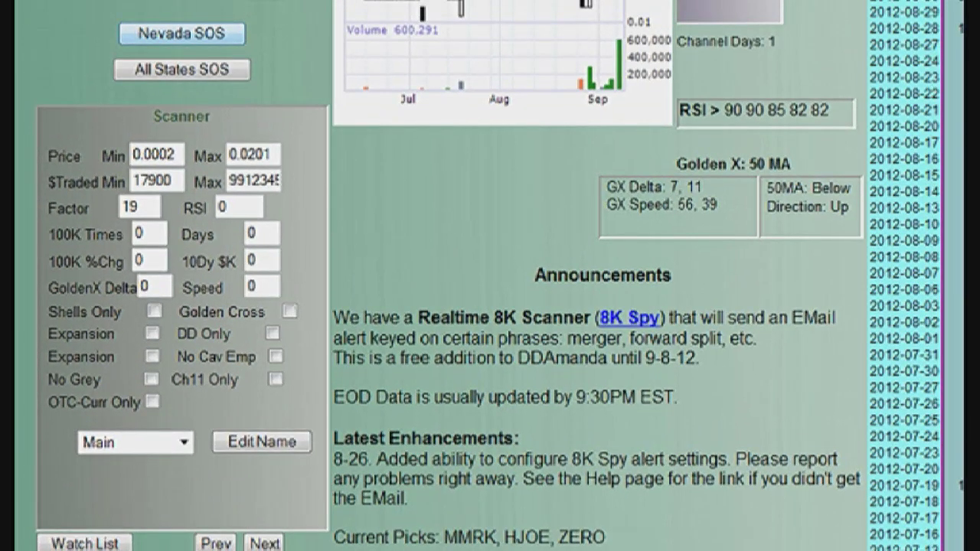
mouse_move(238, 36)
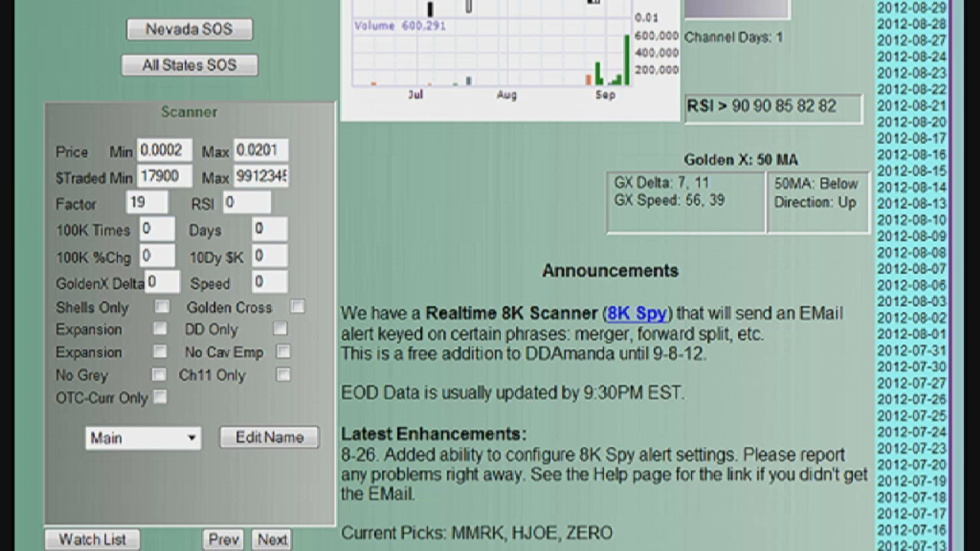
mouse_move(146, 233)
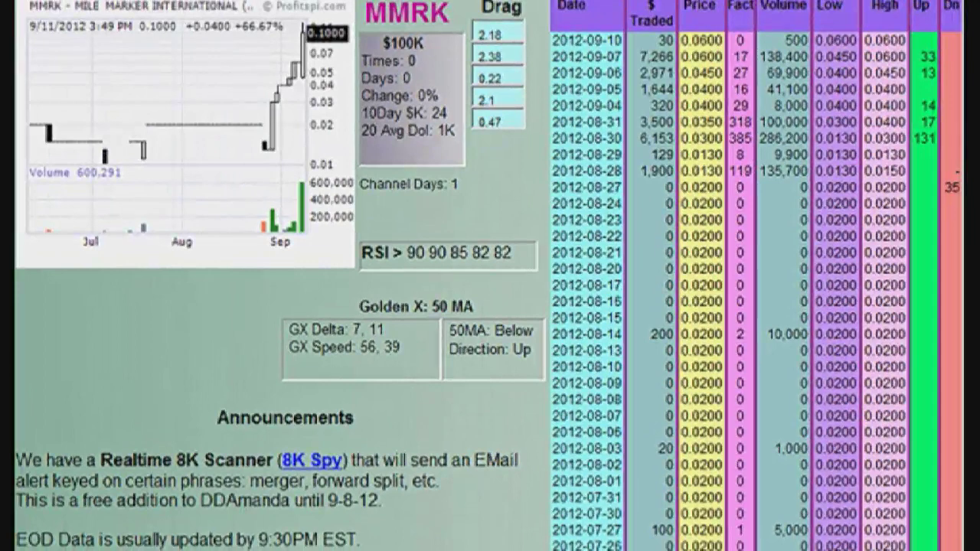
mouse_move(459, 157)
mouse_move(545, 231)
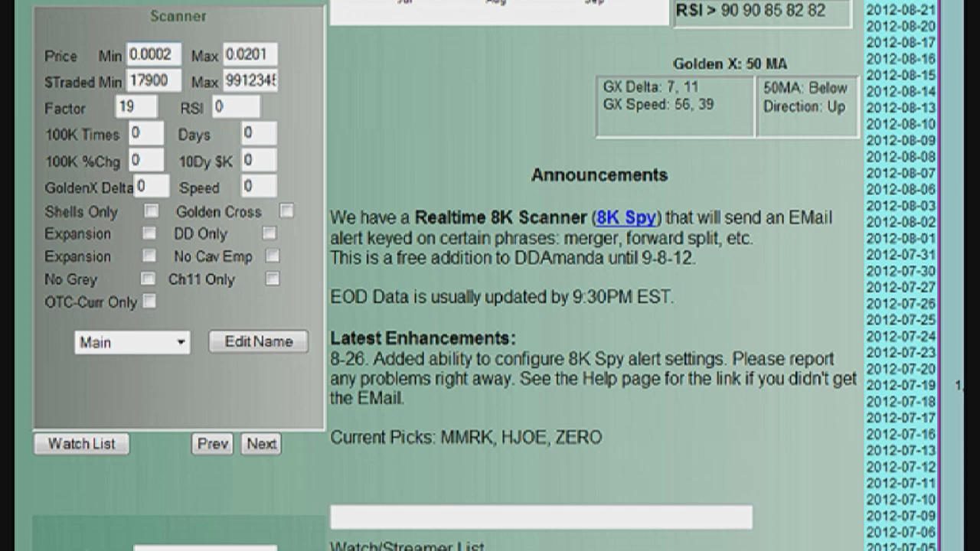
- Set the scanner's price range to a minimum of 0.0003 and a maximum of 0.01
key("BackSpace")
type("3")
left_click(269, 54)
key("BackSpace")
key("BackSpace")
key("BackSpace")
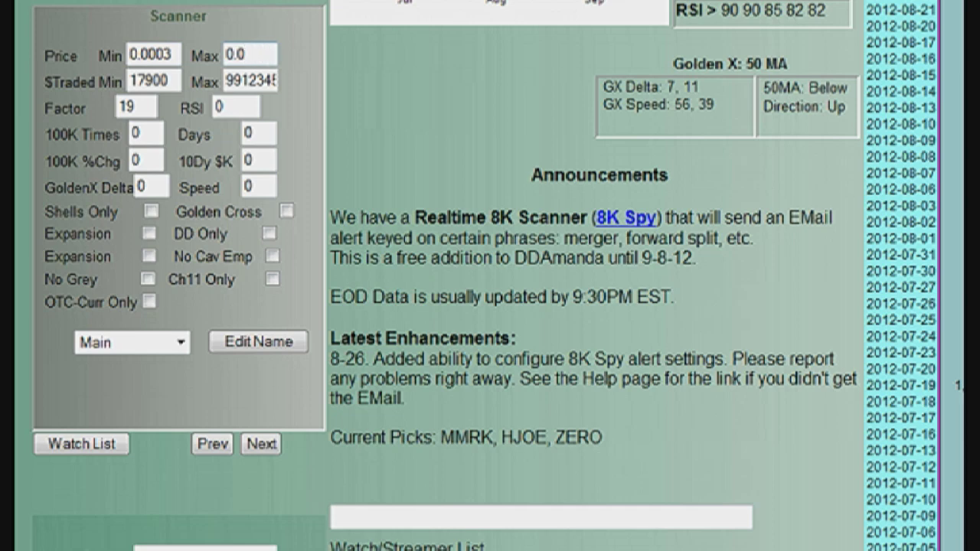
type("1")
- Set the scanner's dollars-traded range to 299 minimum and 9000 maximum, and its factor to 11
key("Tab")
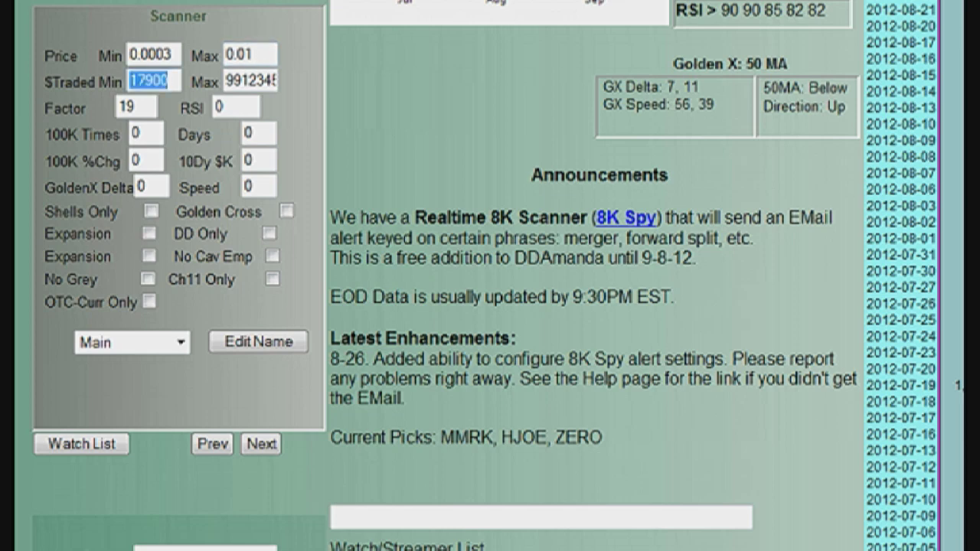
type("299")
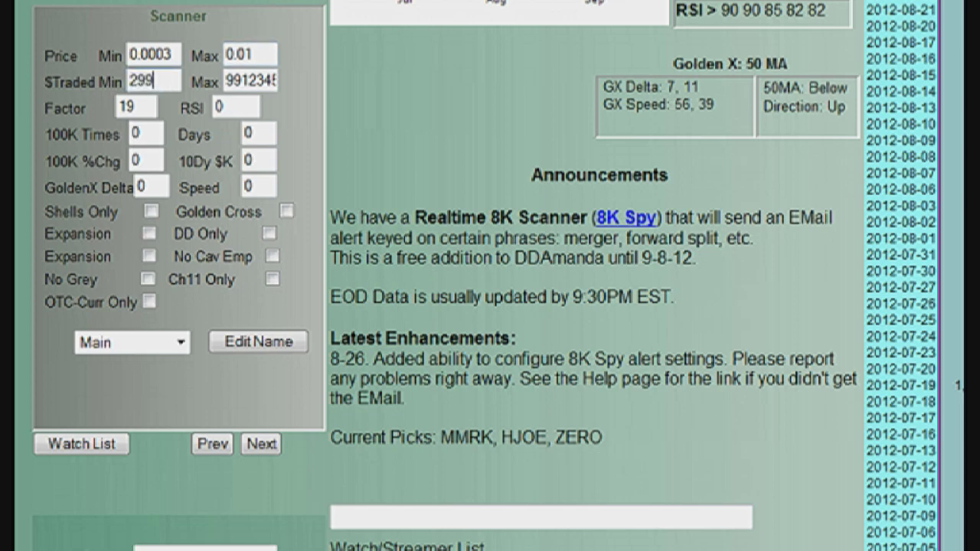
key("Tab")
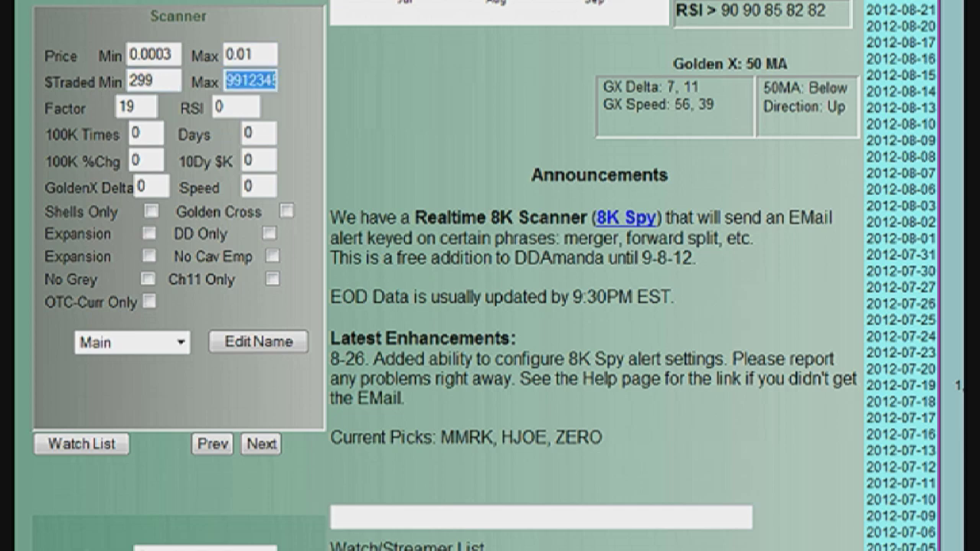
type("9000")
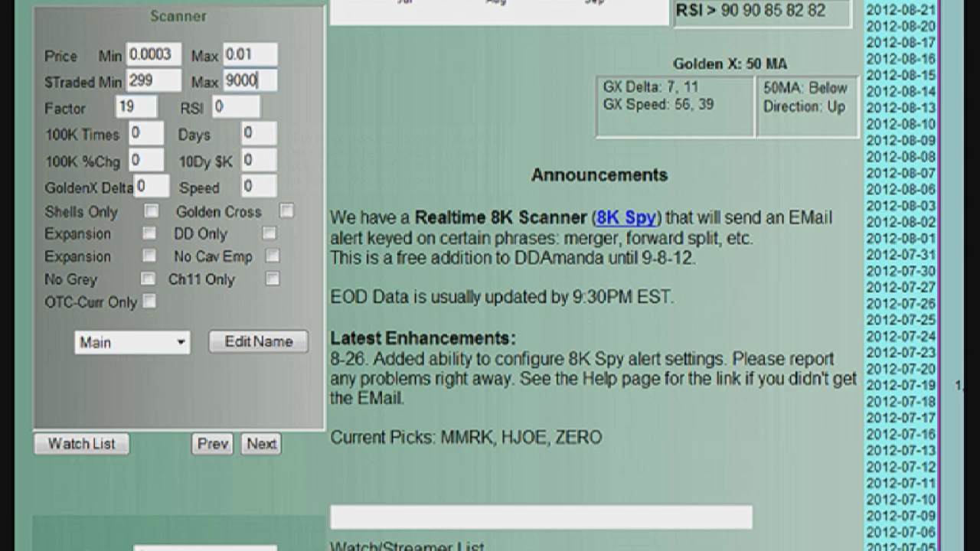
left_click(134, 107)
key("BackSpace")
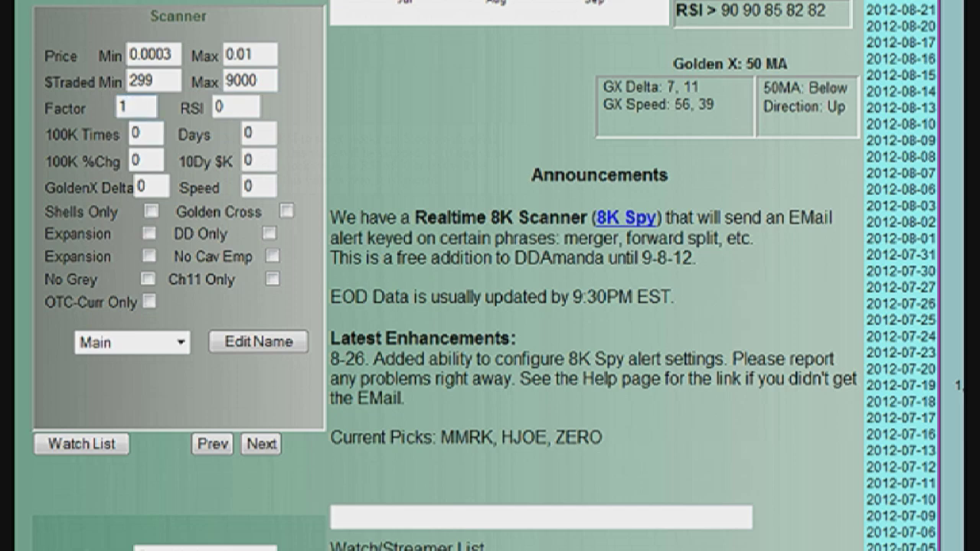
type("10-4")
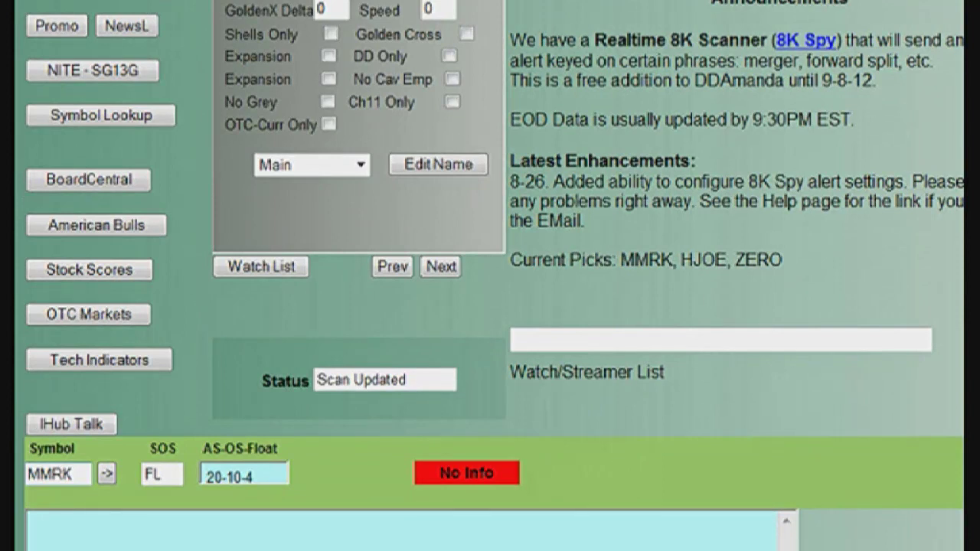
- Replace the stock symbol MMRK with "a" and load it to go to the top of the database
left_click(106, 474)
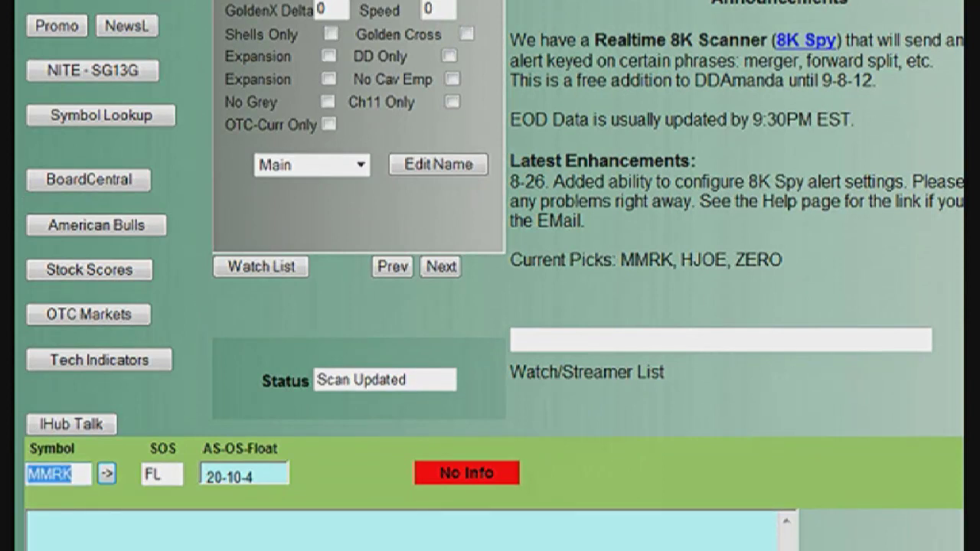
type("a")
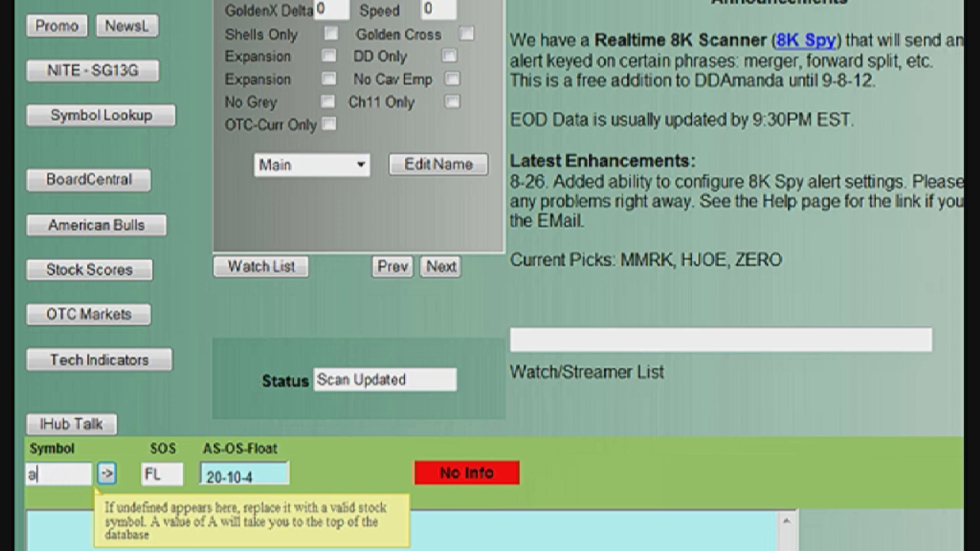
key("Return")
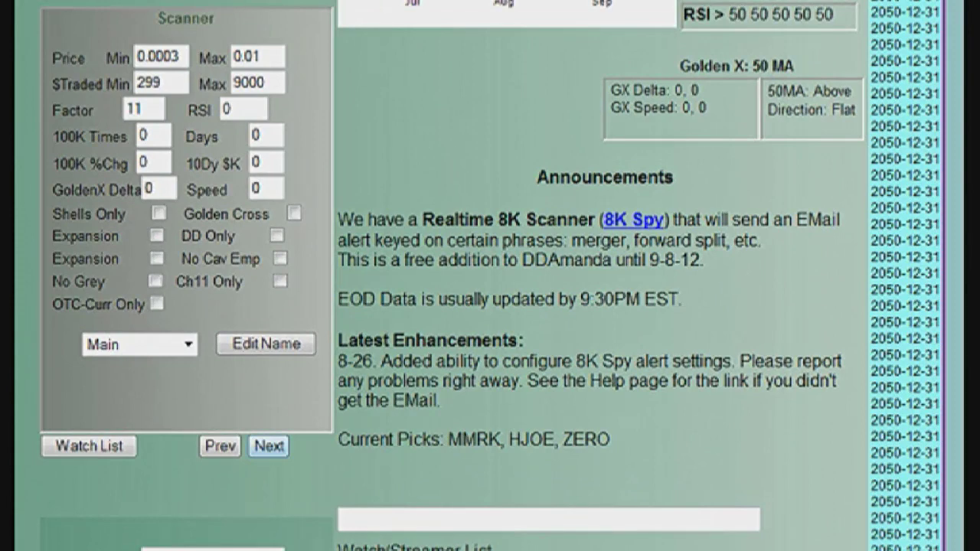
- Run the scan forward from the top of the database through the next matching stocks
left_click(269, 446)
left_click(274, 447)
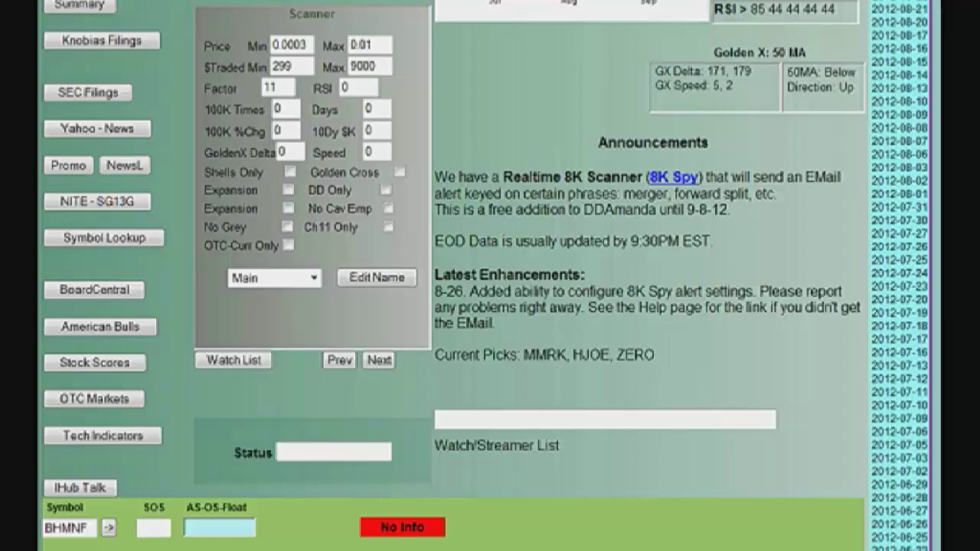
left_click(379, 360)
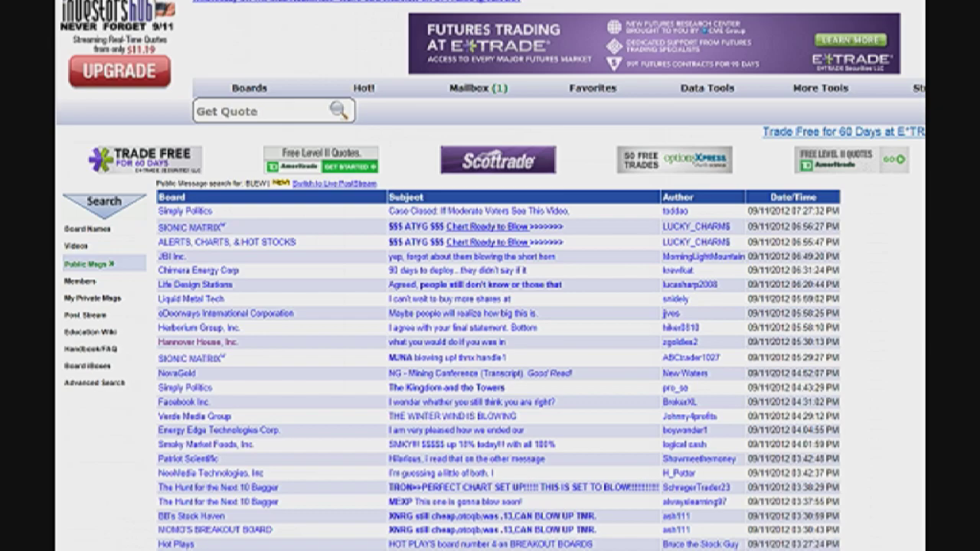
- Switch from the BLEW message search back to Amanda and continue scanning forward through the matching stocks
key("alt+Tab")
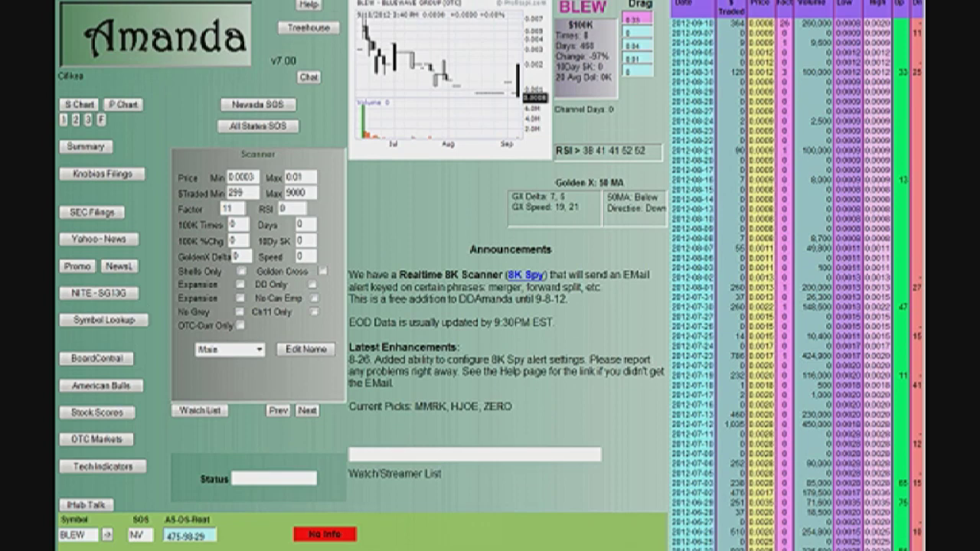
key("Return")
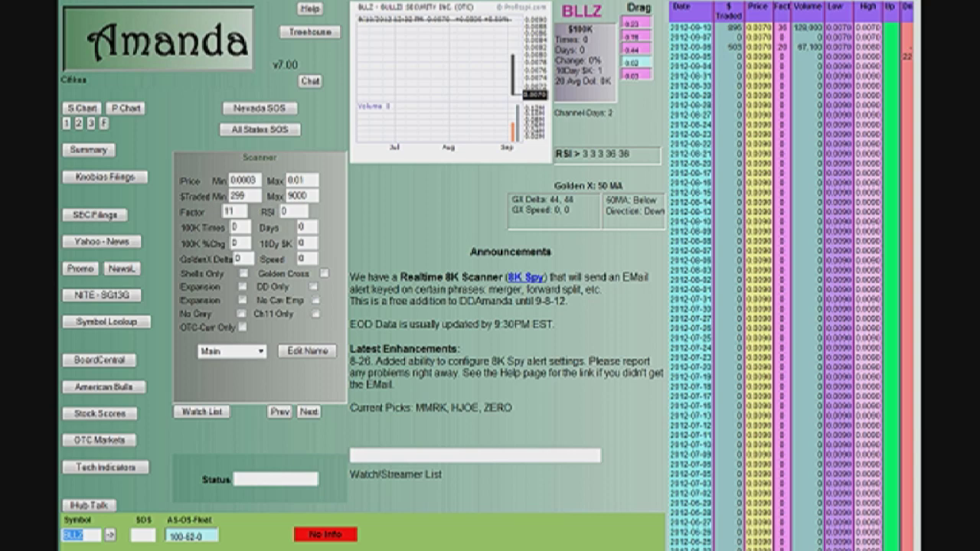
left_click(309, 412)
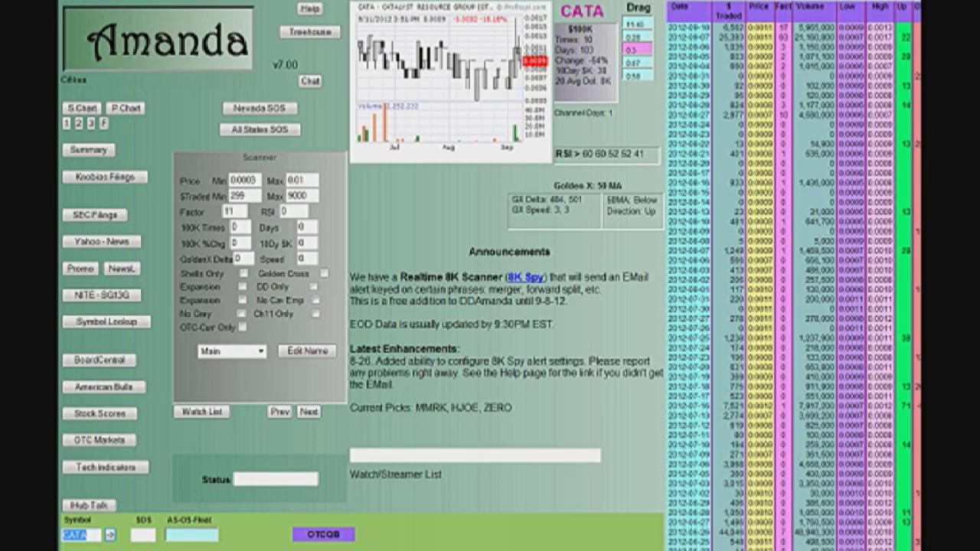
key("Return")
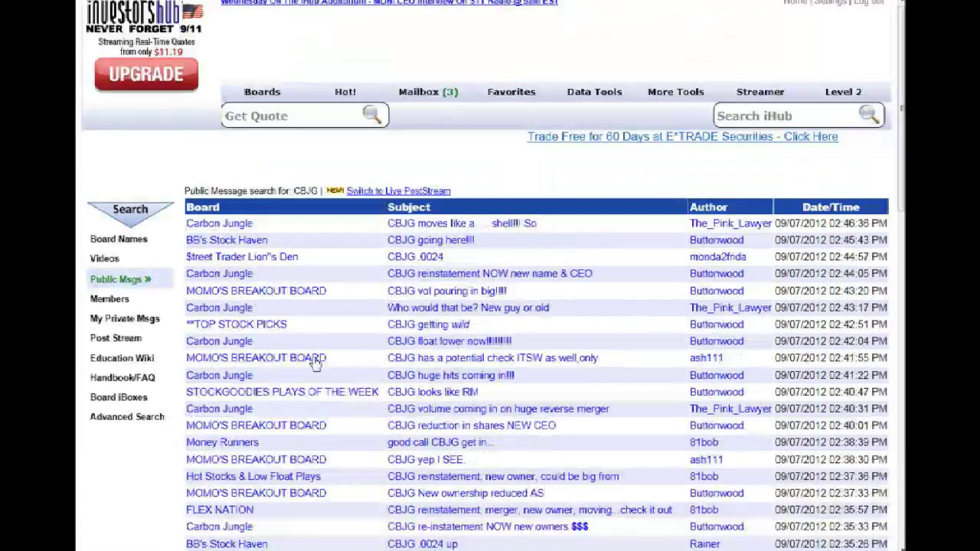
- Open page 4 of the public message search results for CBJG
scroll(314, 363, "down", 5)
scroll(310, 467, "down", 5)
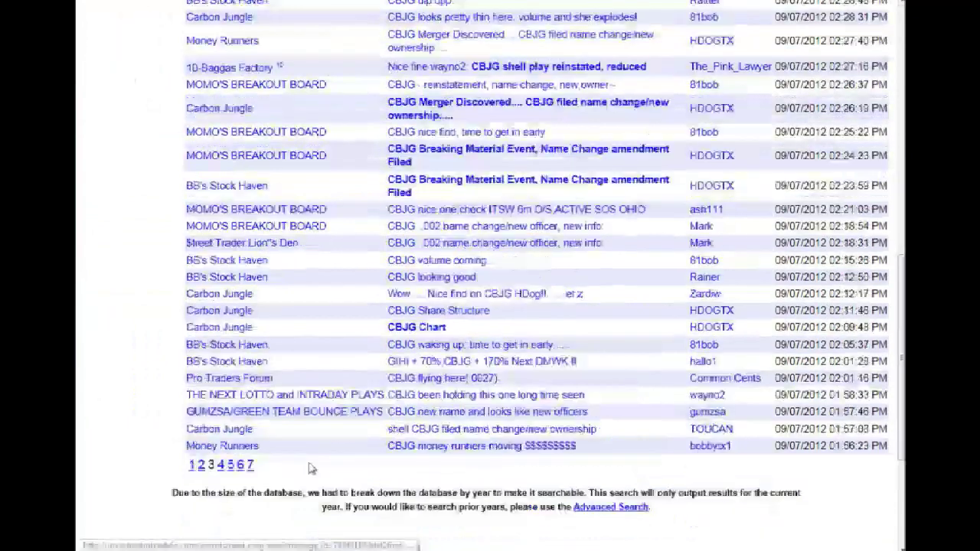
left_click(221, 466)
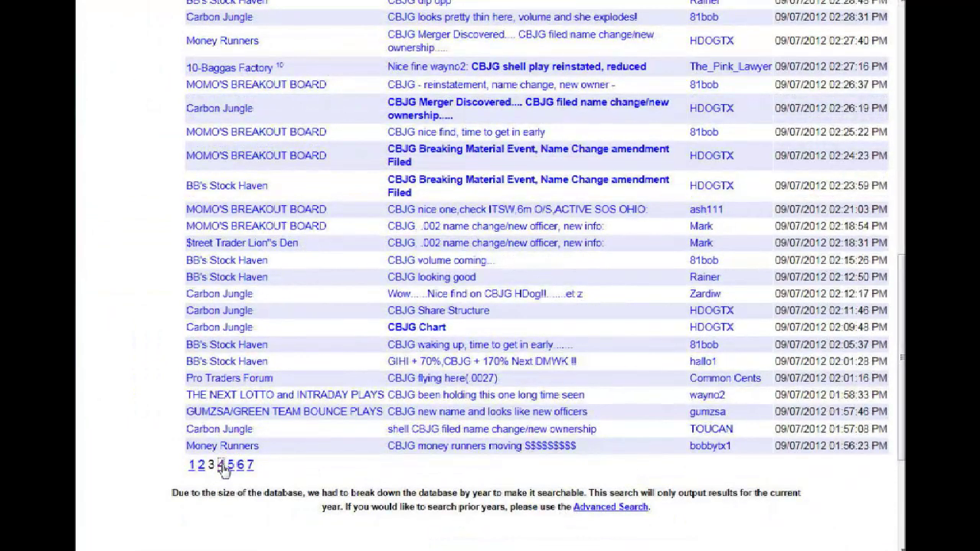
- Read through the older CBJG posts on results page 4 for name change and ownership news, and return to page 3
scroll(616, 435, "down", 3)
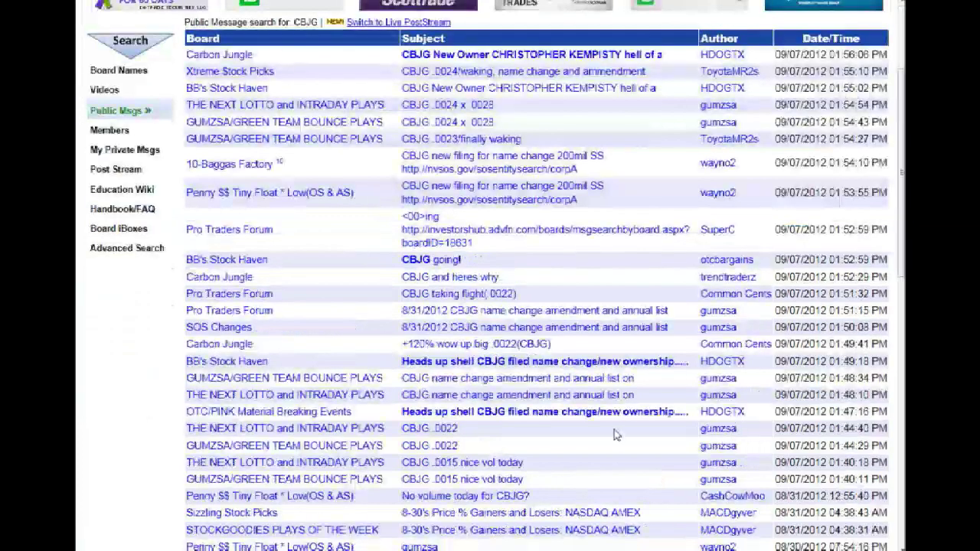
scroll(616, 435, "down", 3)
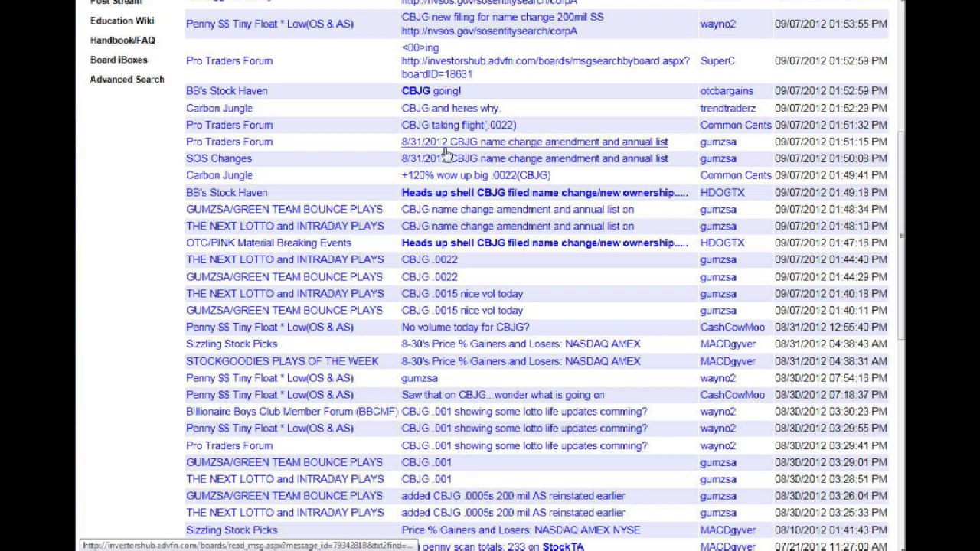
scroll(446, 153, "up", 2)
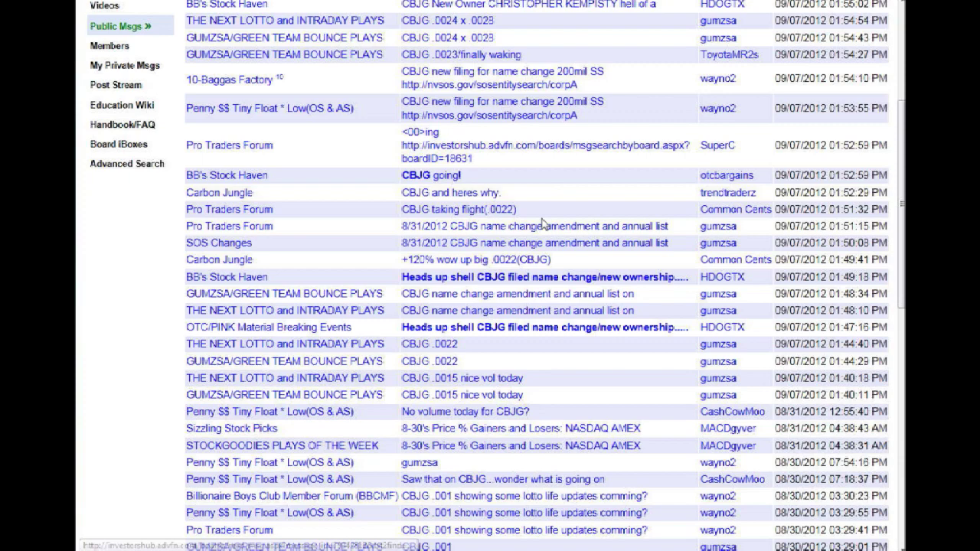
scroll(542, 222, "up", 4)
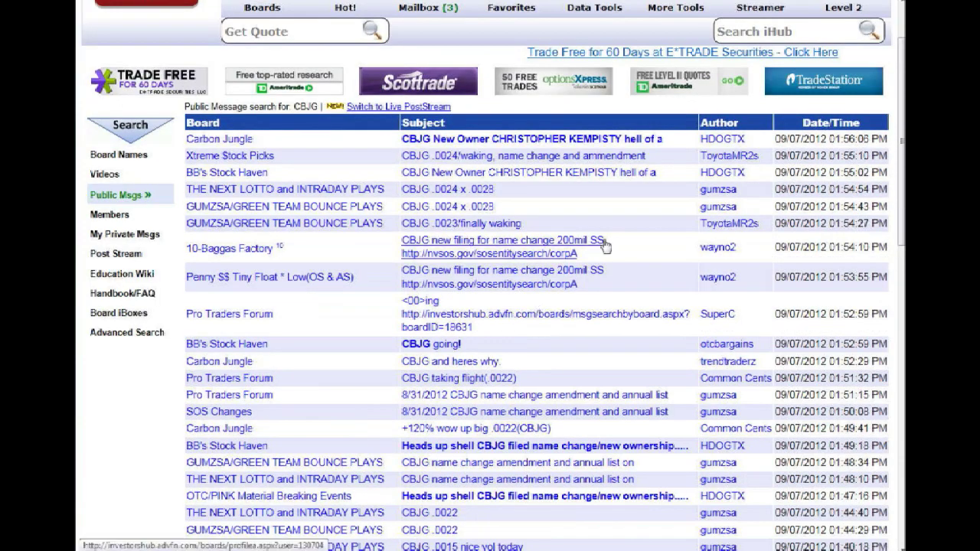
scroll(261, 446, "down", 15)
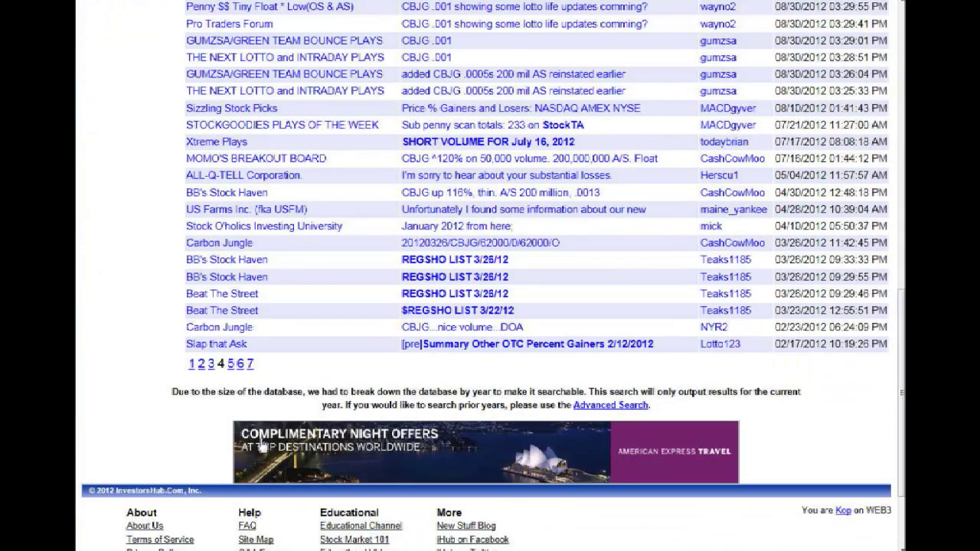
left_click(209, 366)
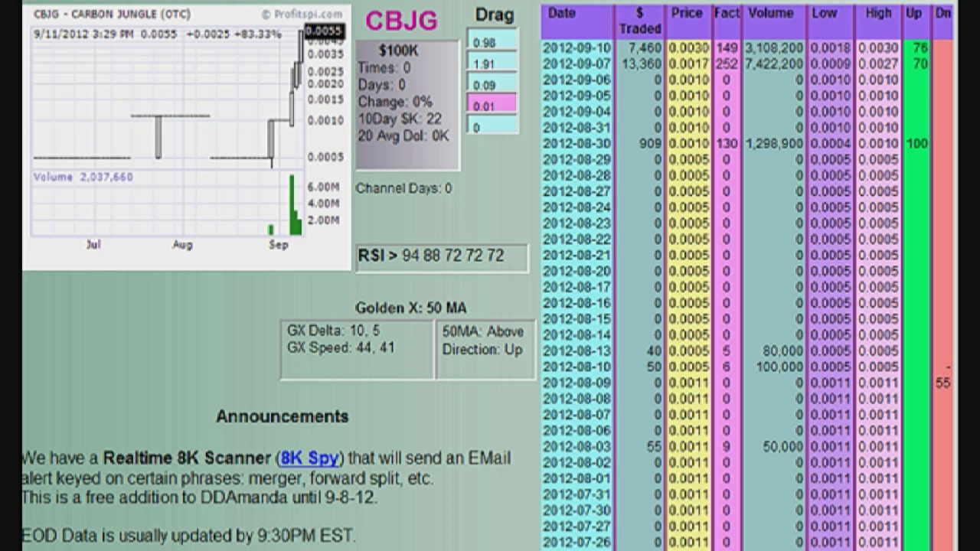
- Examine CBJG's daily price, volume and factor history from July to September 2012 in Amanda
scroll(491, 275, "down", 5)
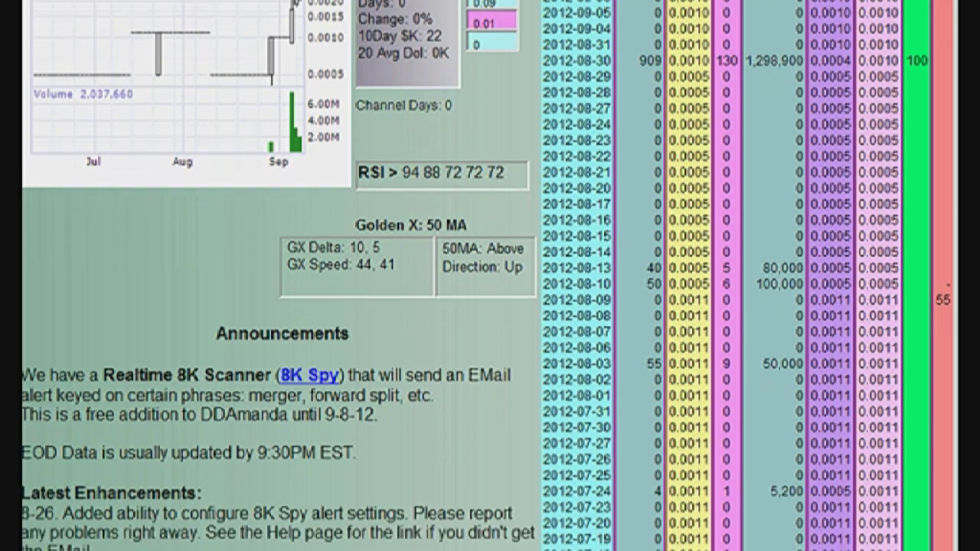
scroll(490, 275, "down", 1)
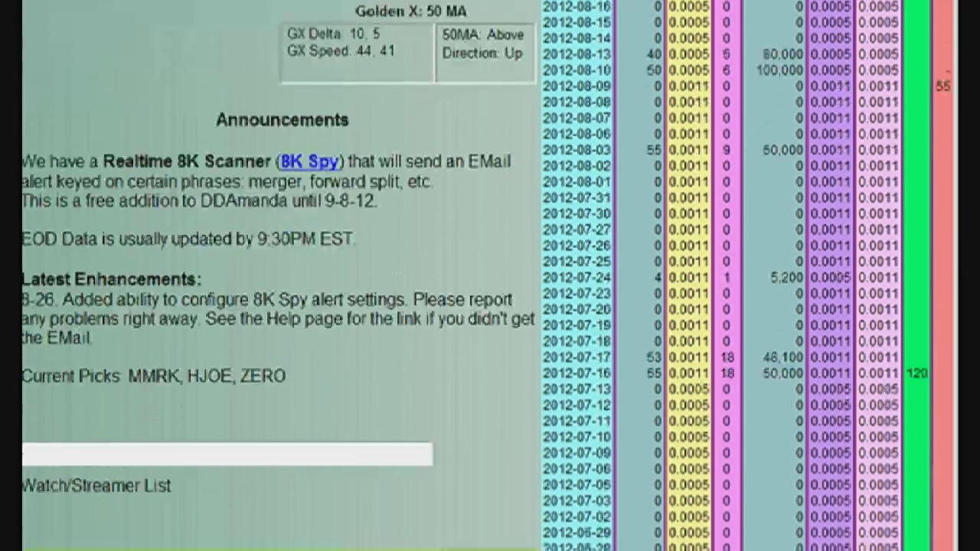
scroll(490, 276, "up", 4)
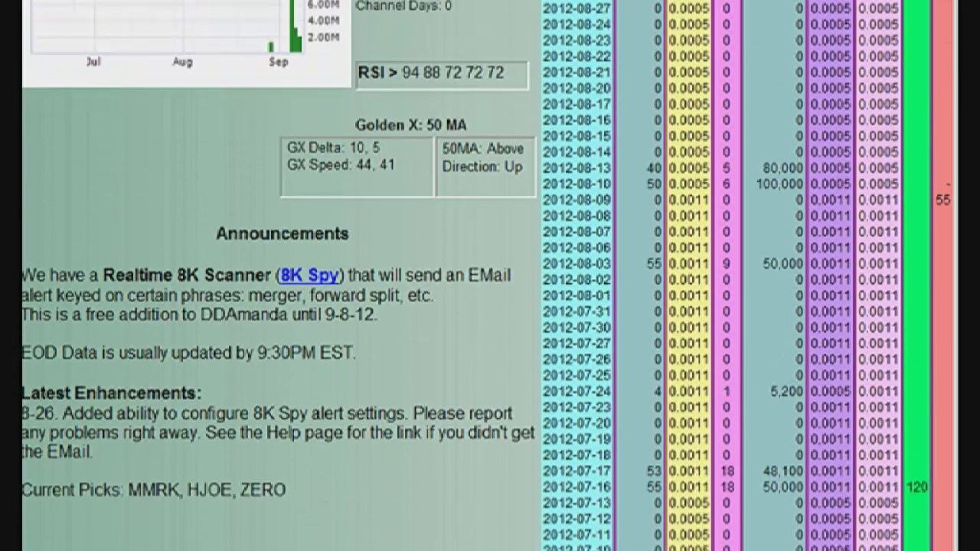
scroll(490, 276, "up", 3)
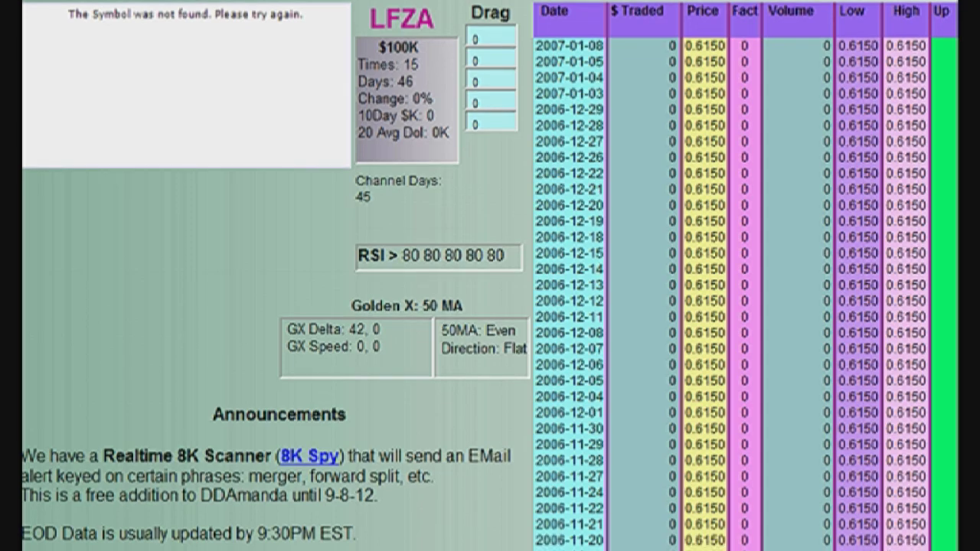
- Examine LFZA's daily trading history around September and October 2006
scroll(490, 276, "down", 5)
scroll(490, 276, "down", 3)
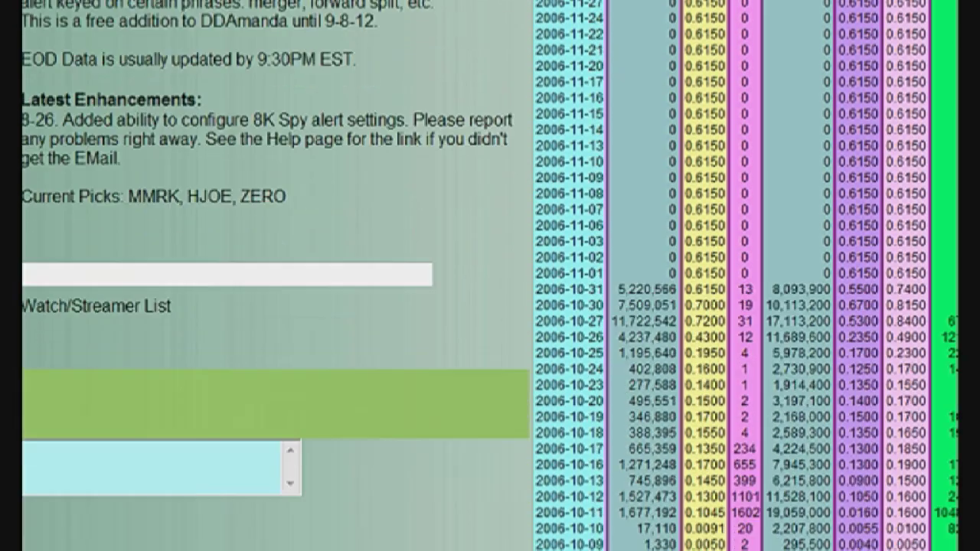
scroll(490, 276, "down", 2)
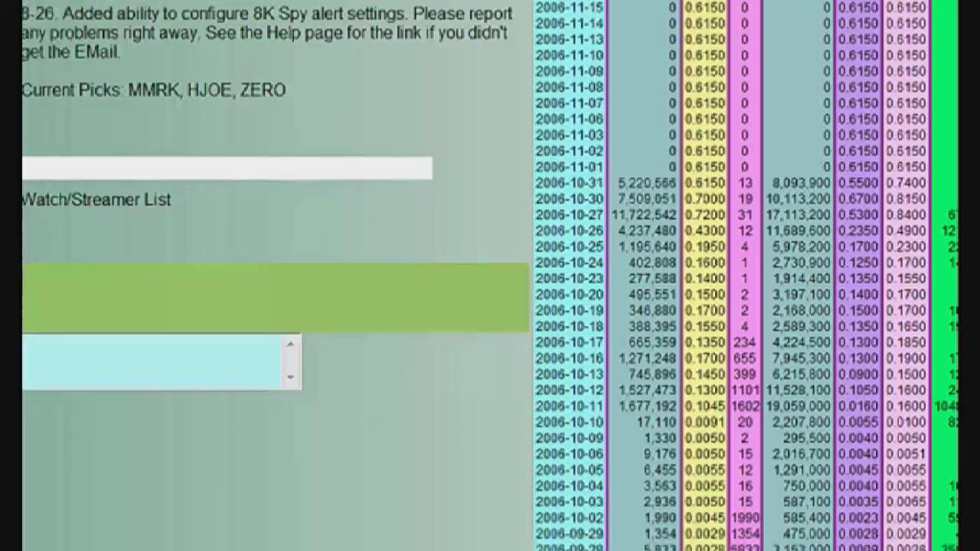
scroll(490, 276, "down", 1)
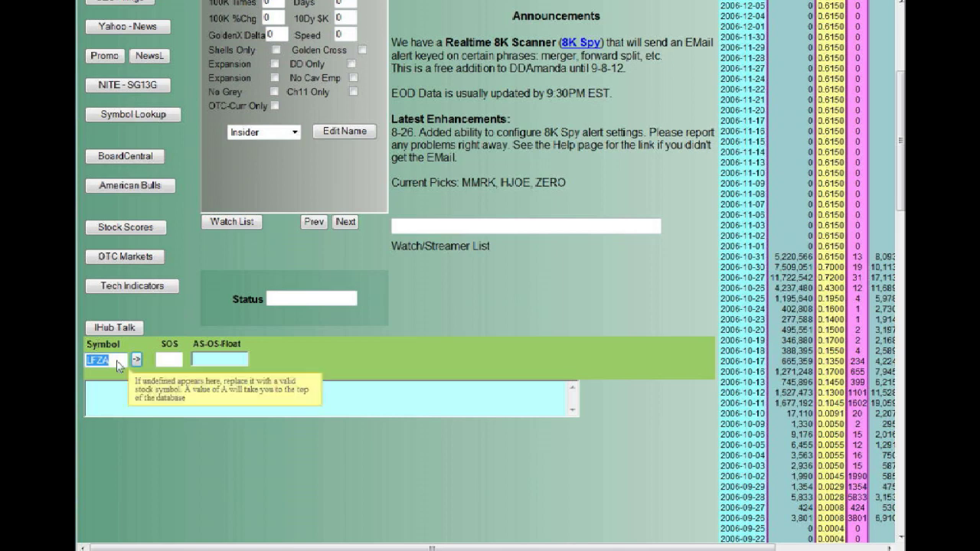
- Load the stock data for symbol JBII and view its share structure and market tier
key("BackSpace")
type("bii")
left_click(137, 361)
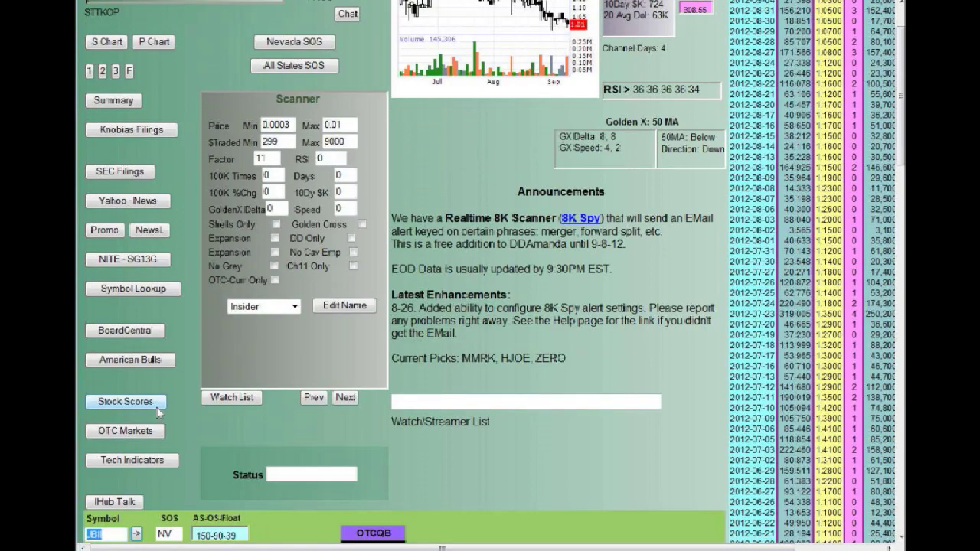
scroll(196, 387, "down", 3)
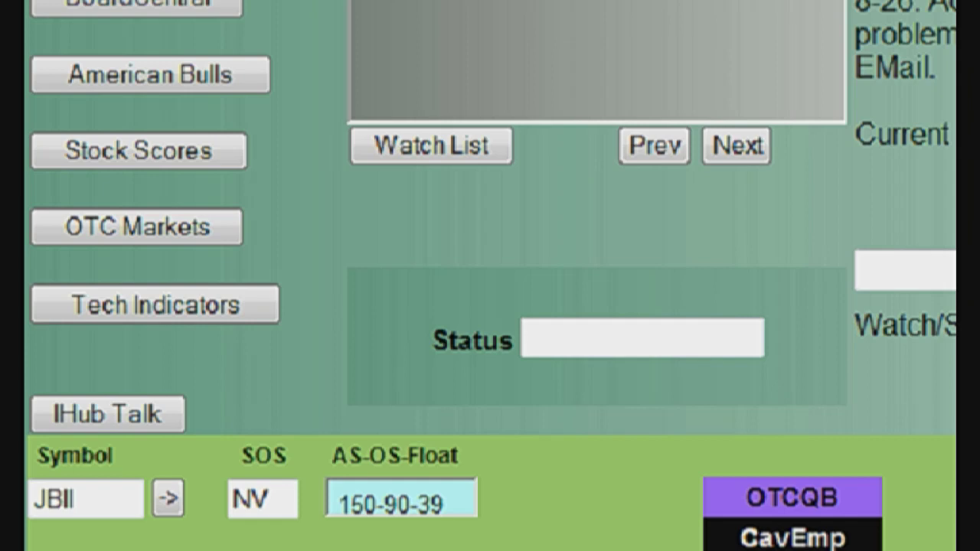
- Replace the current symbol with MIKP and load that stock's data
left_click(84, 500)
key("ctrl+a")
type("mikp")
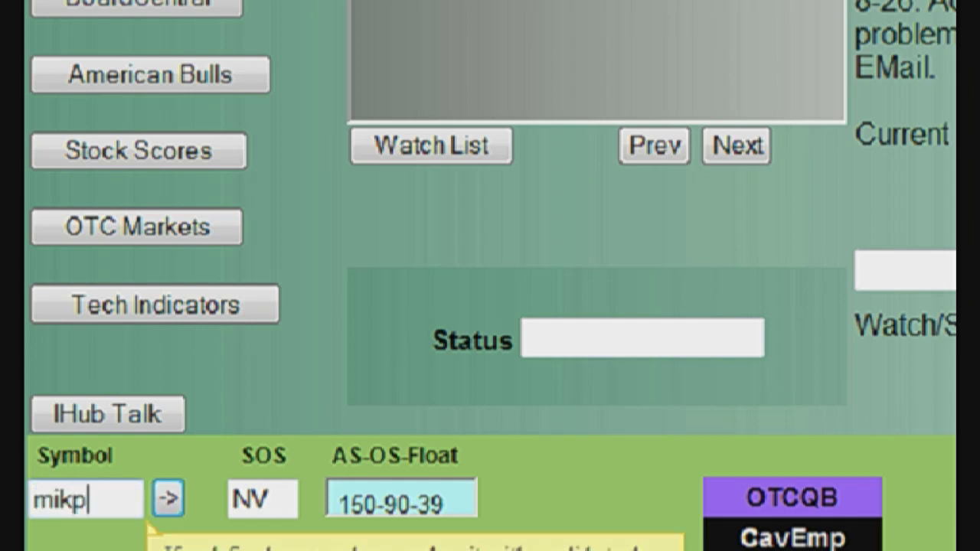
key("Return")
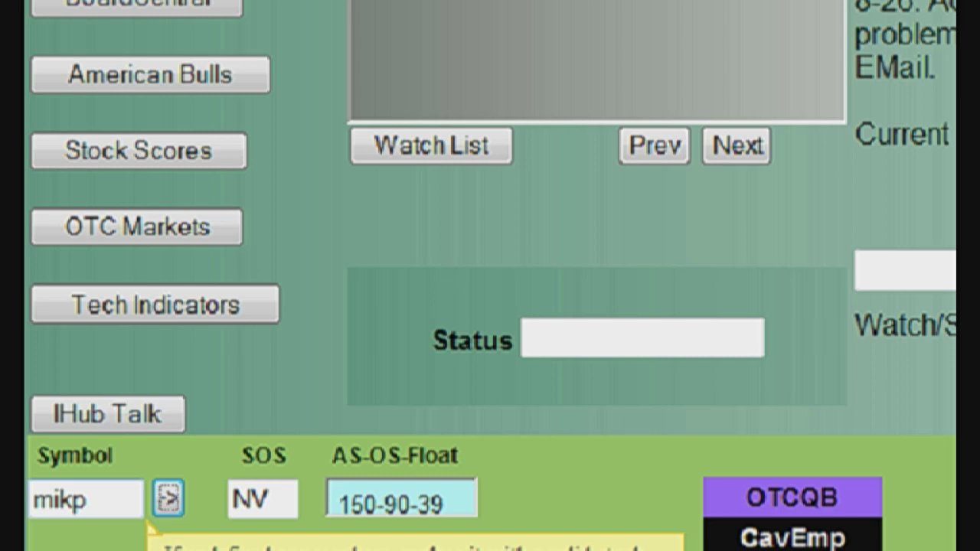
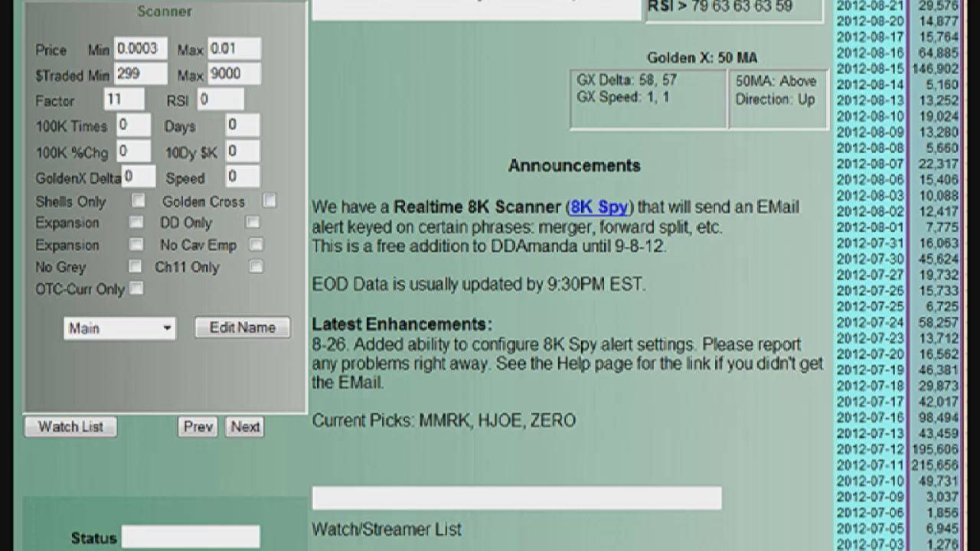
- Examine the scanner's list of saved scans, from Main and Shell through GoldenCross and Scan9
left_click(167, 328)
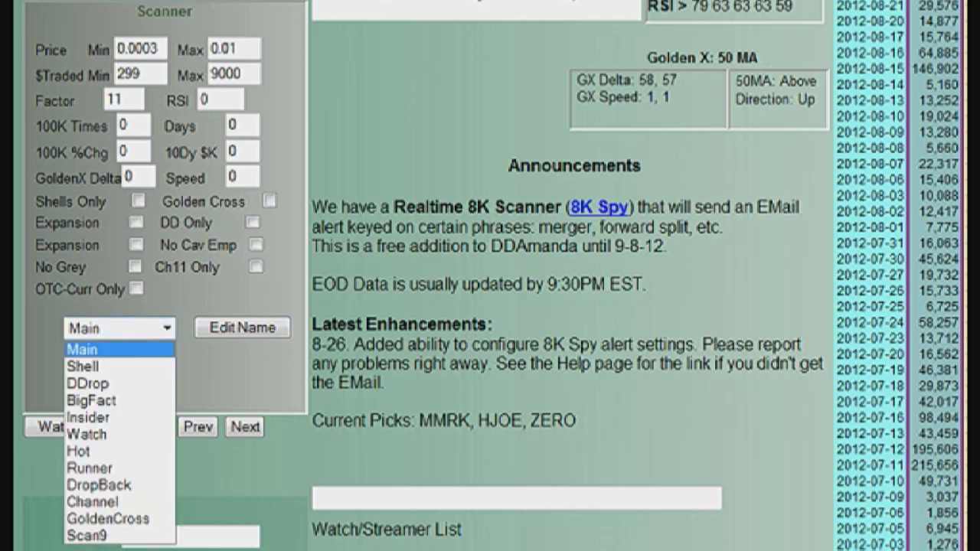
key("Escape")
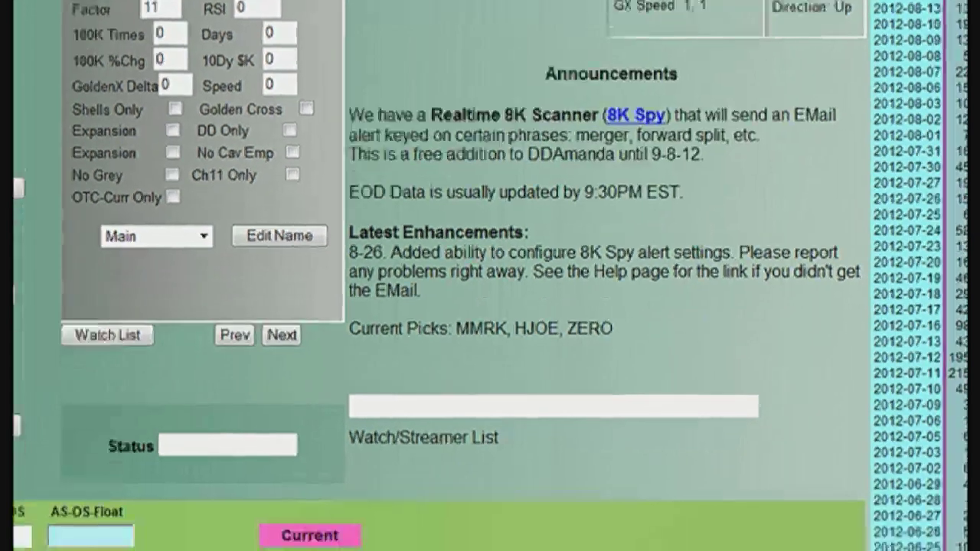
key("alt+Down")
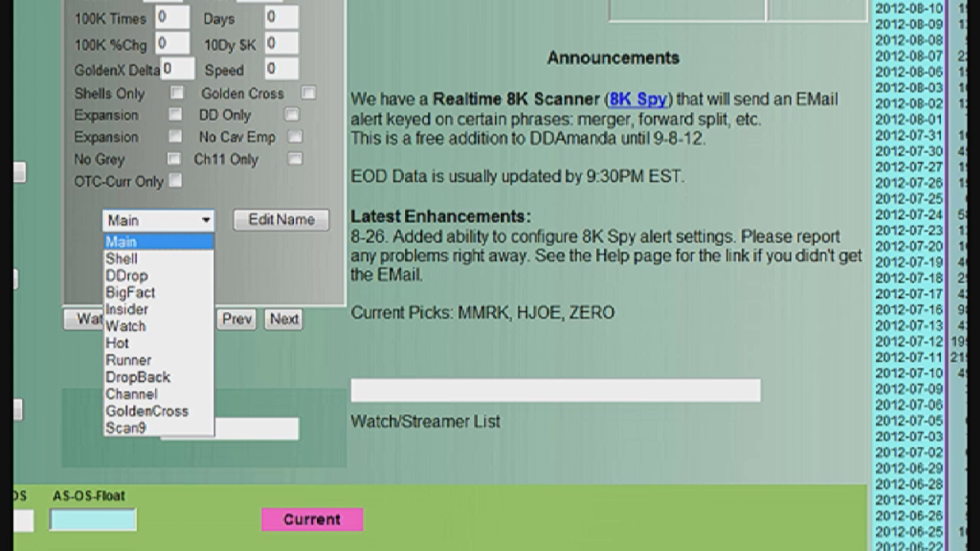
key("Return")
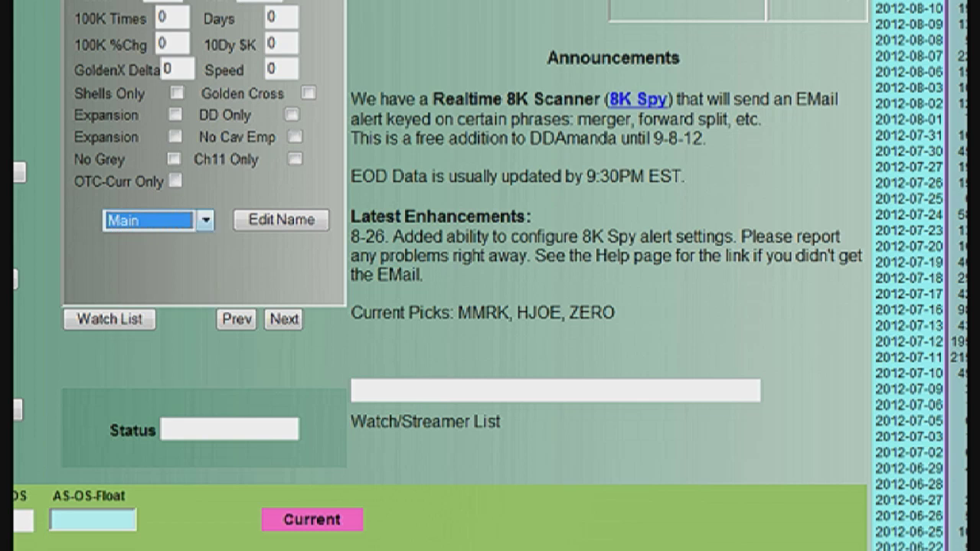
left_click(205, 221)
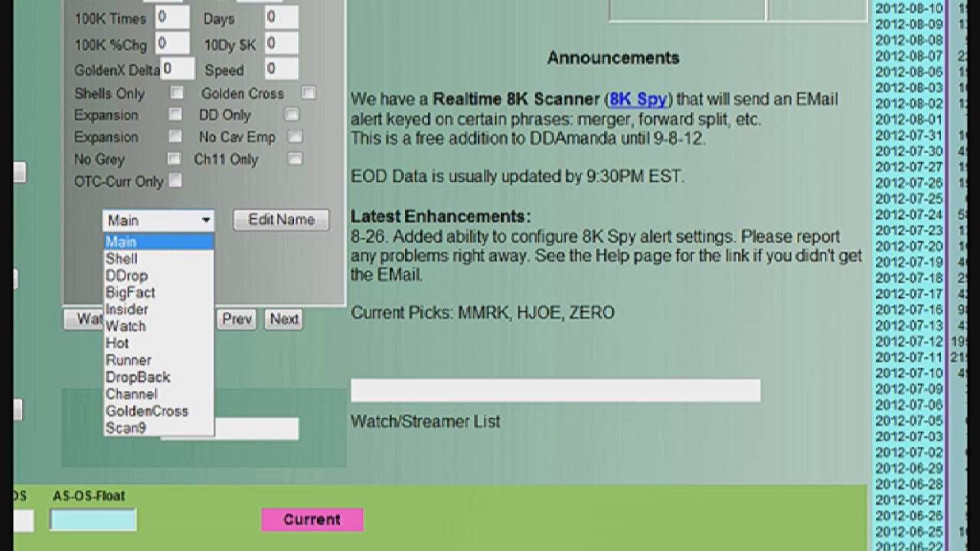
key("Escape")
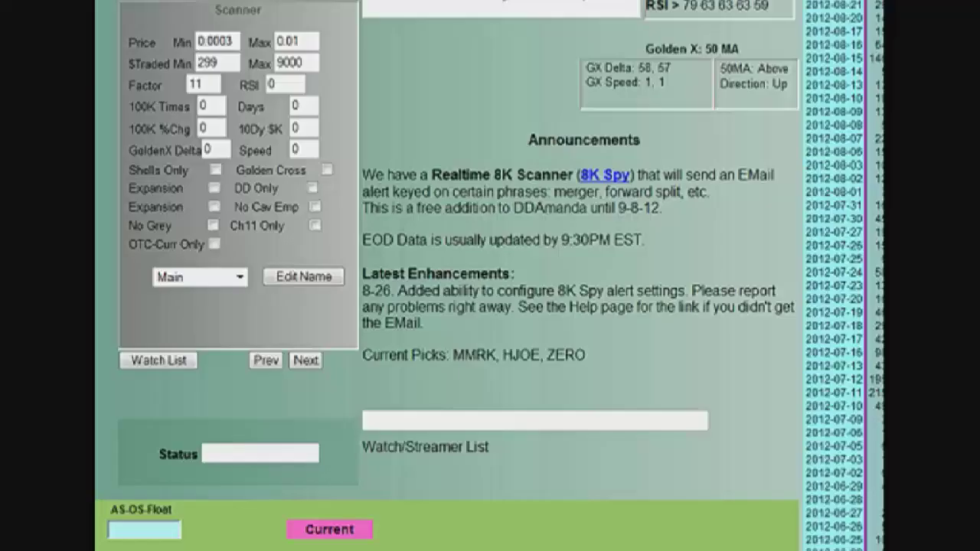
key("alt+Down")
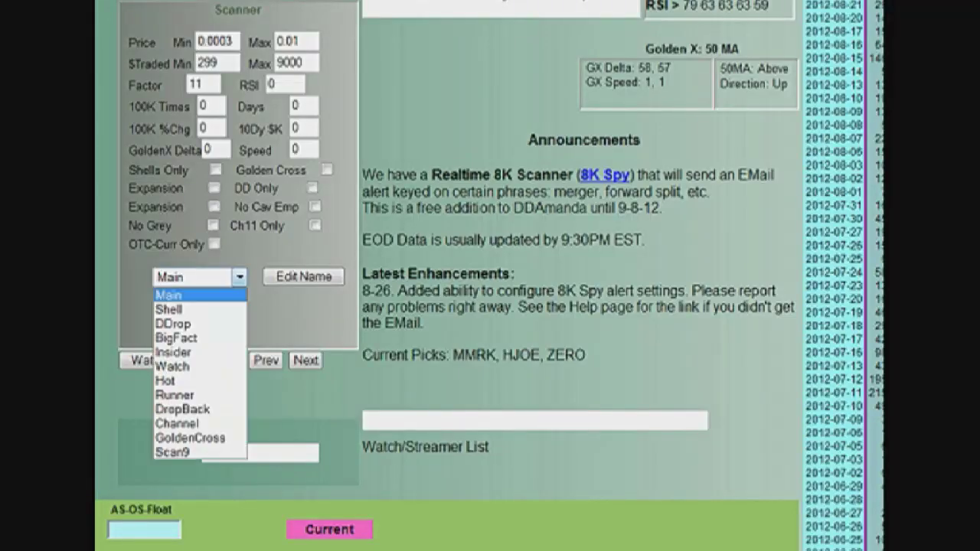
key("Down")
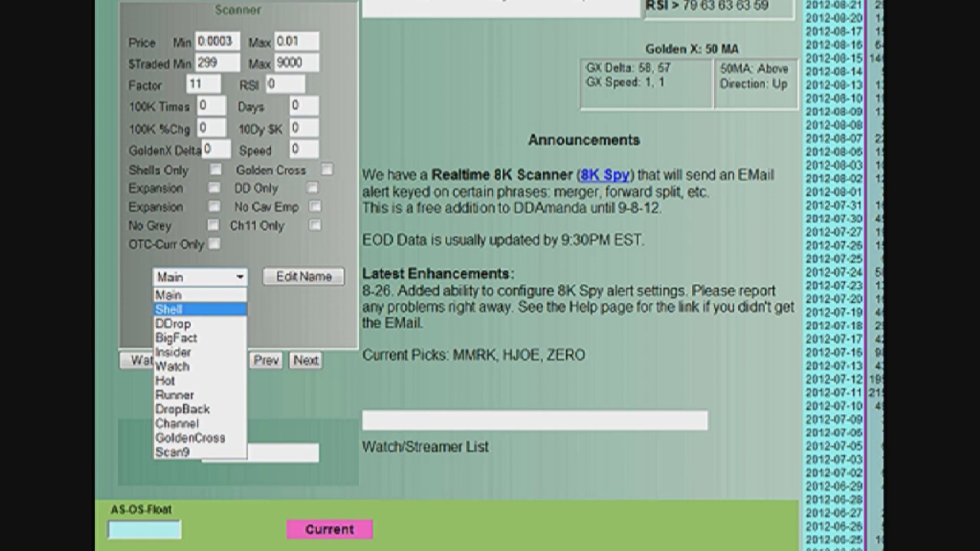
- Try the Golden Cross filter in the scanner, clear it again, and keep Main as the selected scan
mouse_move(323, 170)
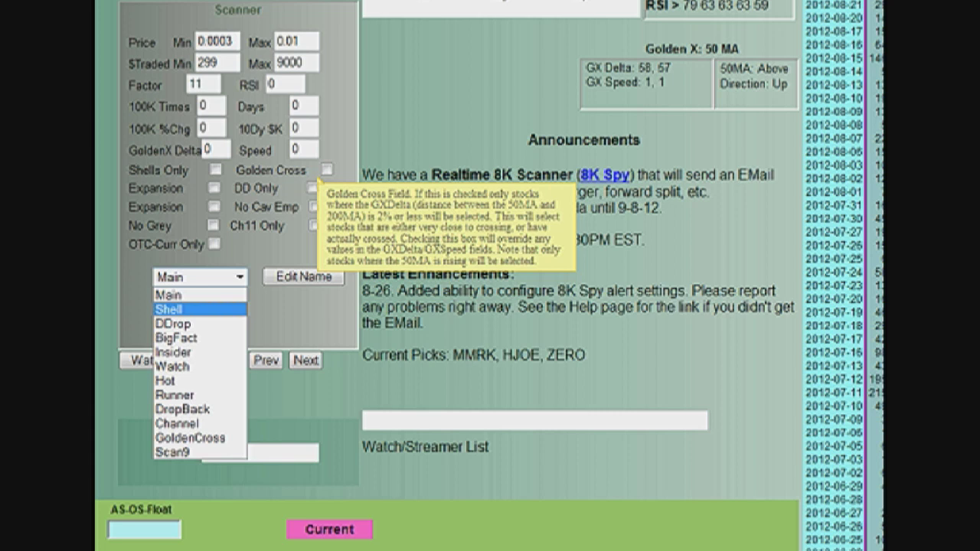
left_click(327, 169)
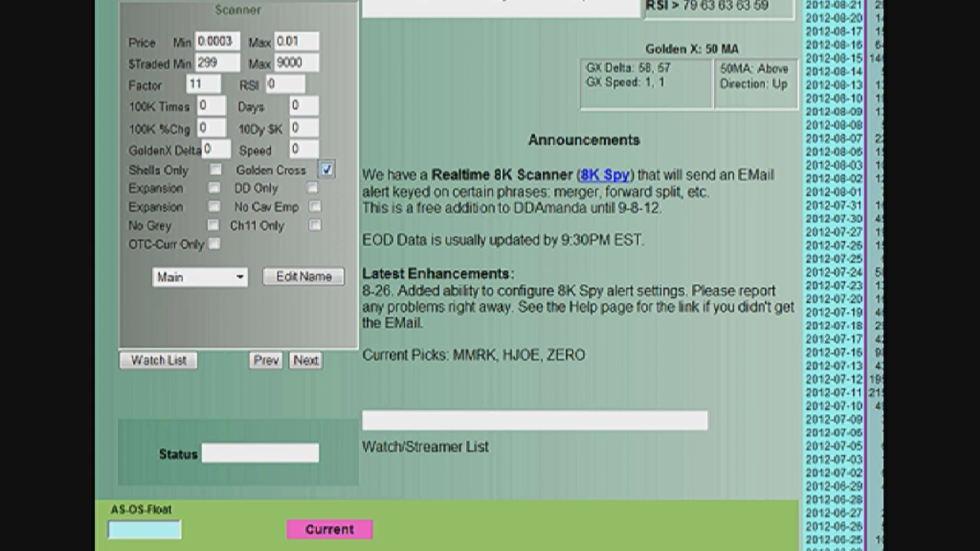
left_click(326, 169)
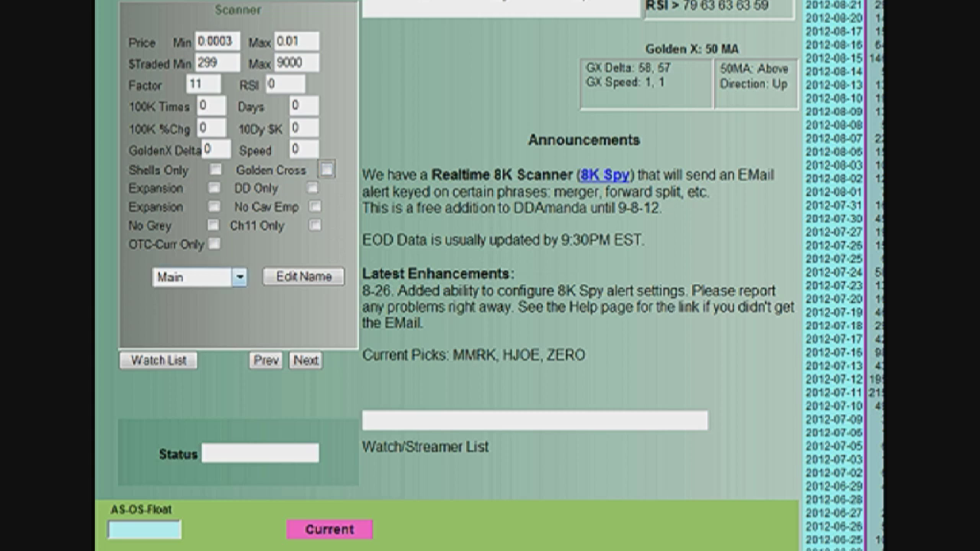
left_click(239, 277)
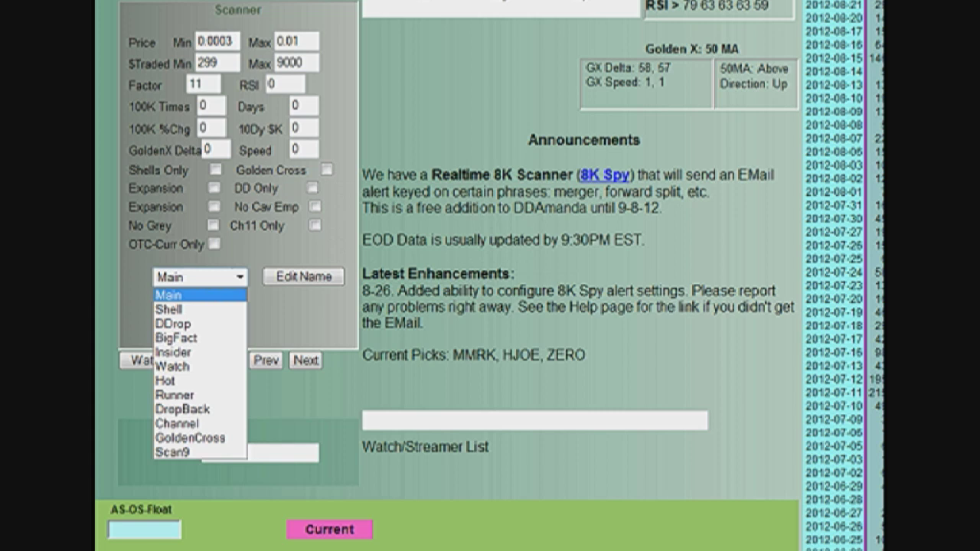
key("Return")
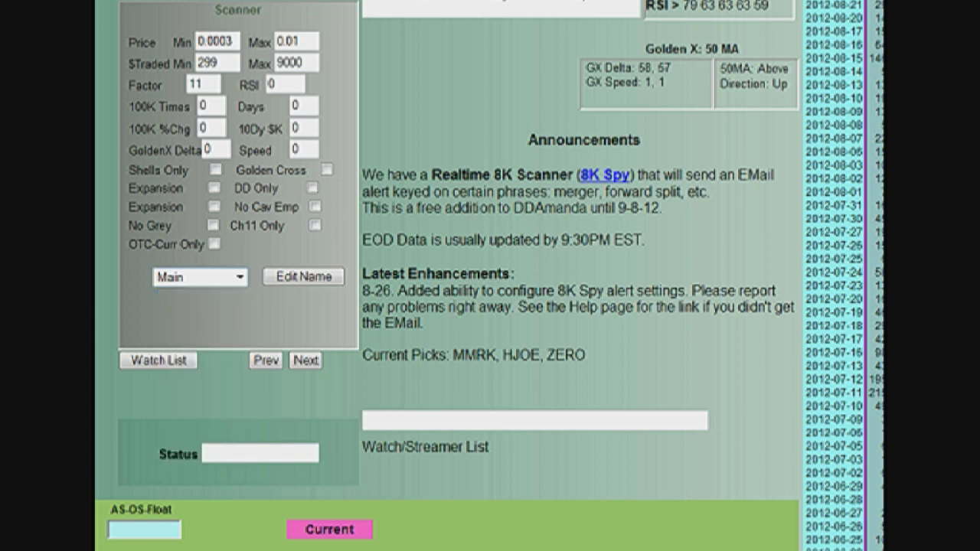